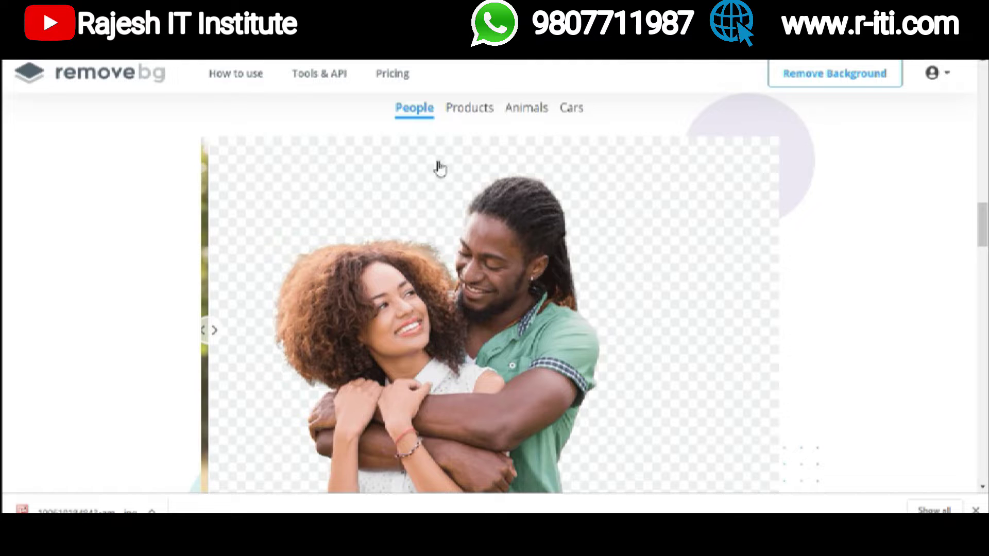
- Browse the Products, Animals and Cars samples, ending on the blue car cutout
{"action": "left_click", "coordinate": [469, 109]}
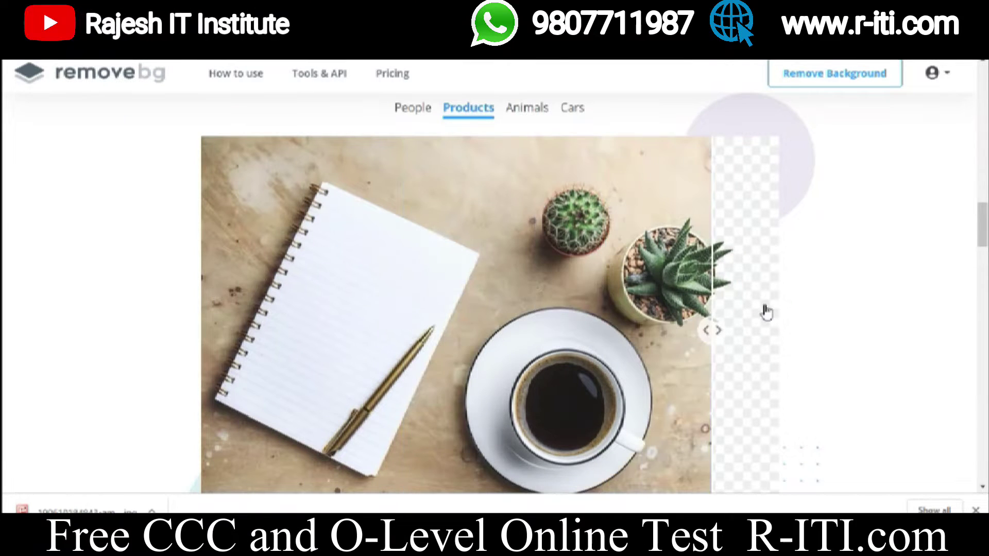
{"action": "left_click", "coordinate": [539, 108]}
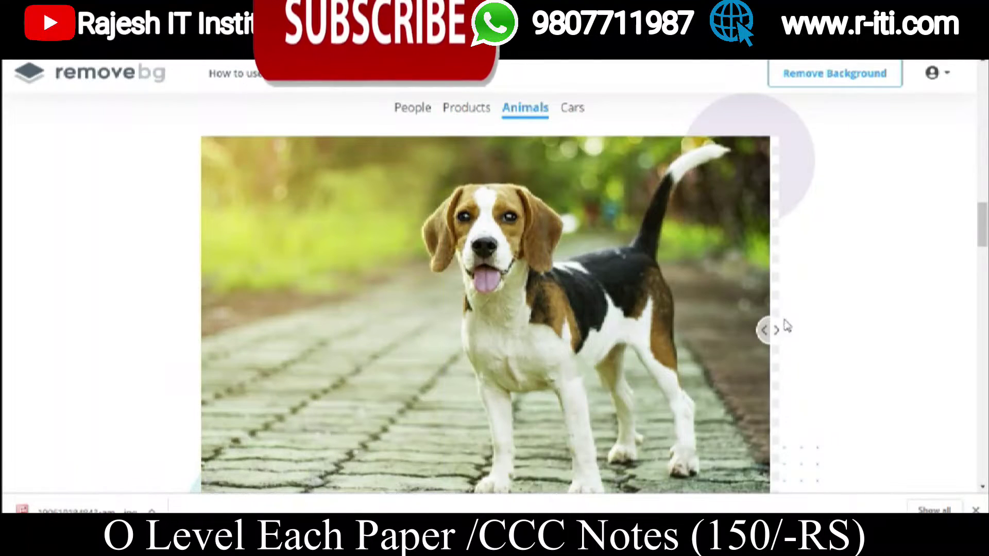
{"action": "left_click", "coordinate": [572, 107]}
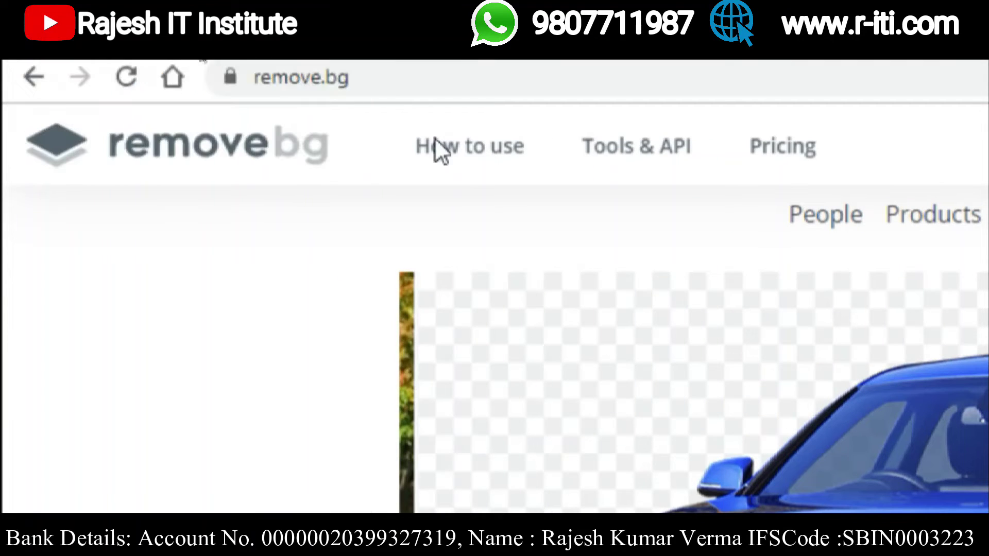
{"action": "left_click", "coordinate": [385, 80]}
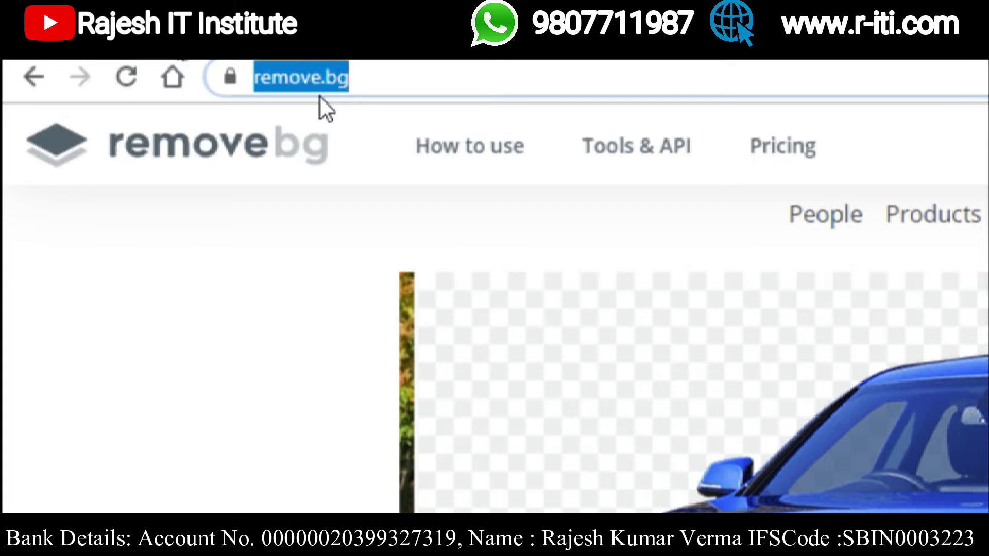
{"action": "left_click", "coordinate": [367, 85]}
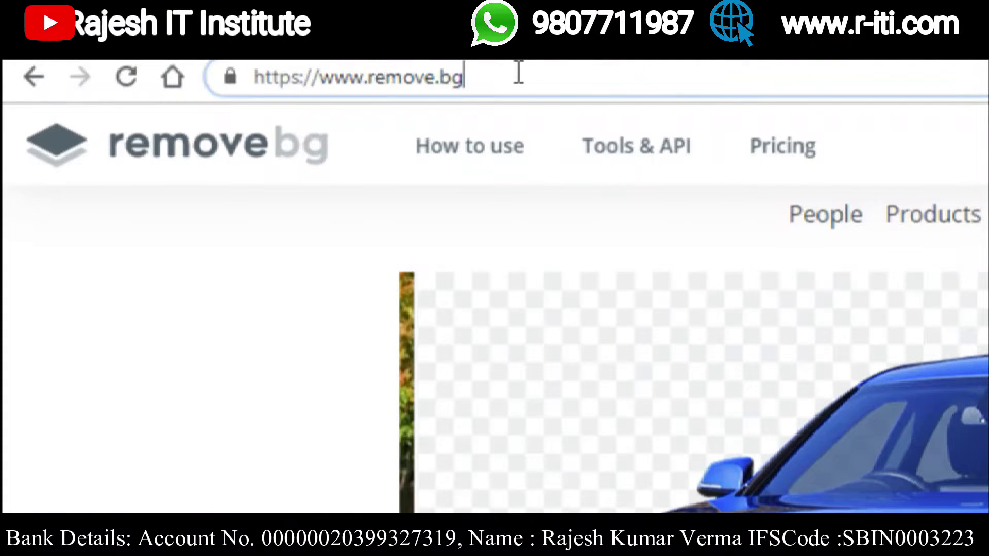
{"action": "left_click_drag", "start_coordinate": [518, 72], "coordinate": [242, 89]}
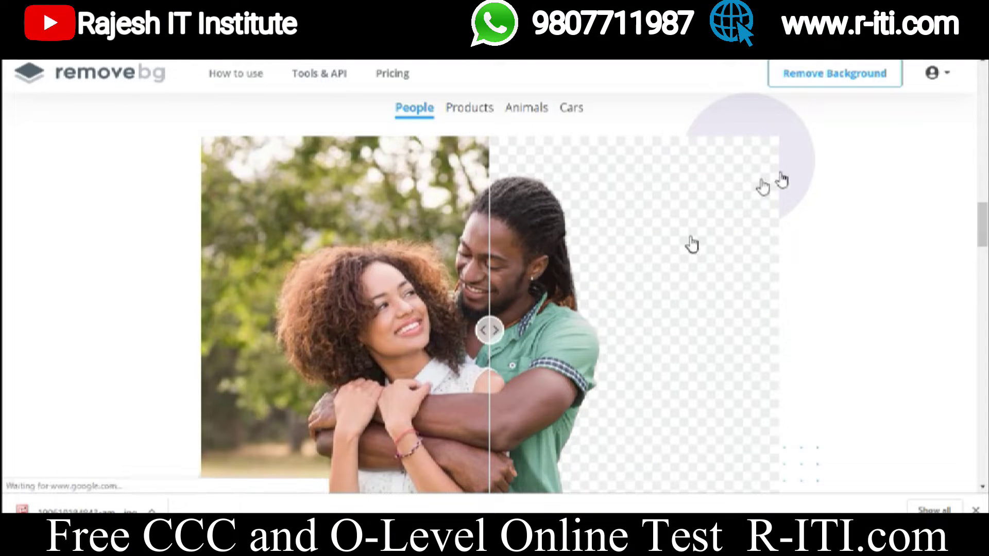
- Go to the upload page and bring up the file picker on the Desktop folder
{"action": "scroll", "coordinate": [504, 227], "scroll_direction": "down", "scroll_amount": 5}
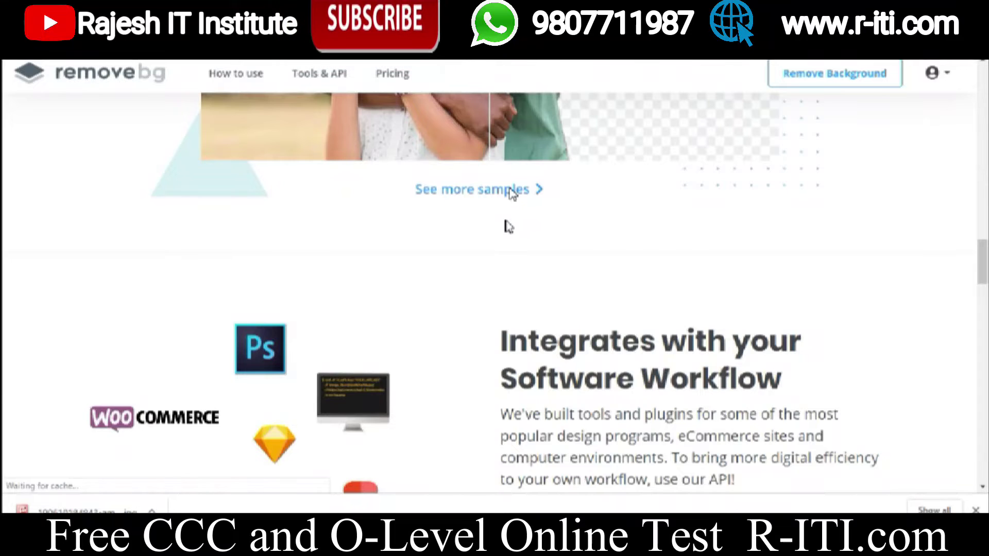
{"action": "scroll", "coordinate": [505, 224], "scroll_direction": "up", "scroll_amount": 5}
{"action": "scroll", "coordinate": [509, 206], "scroll_direction": "up", "scroll_amount": 5}
{"action": "scroll", "coordinate": [512, 194], "scroll_direction": "up", "scroll_amount": 2}
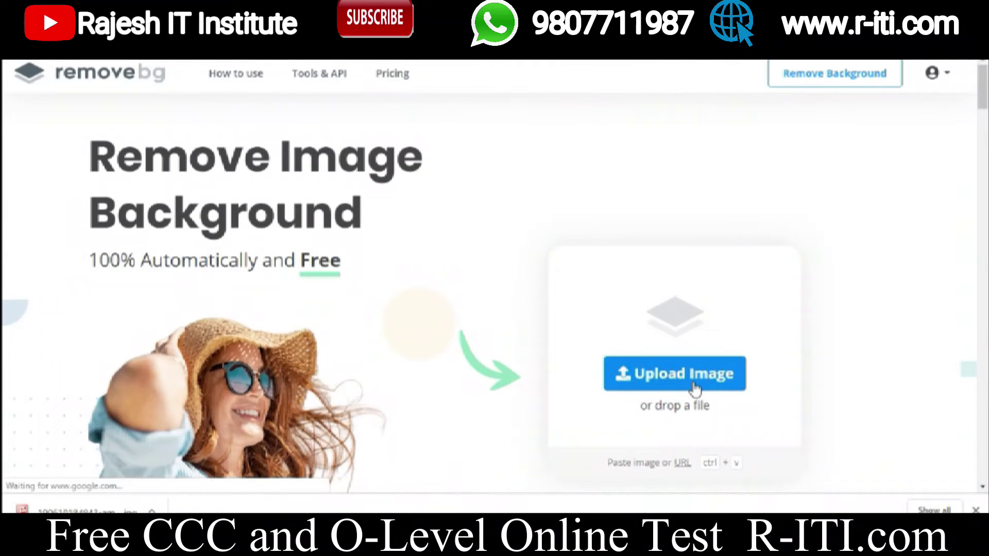
{"action": "left_click", "coordinate": [720, 382]}
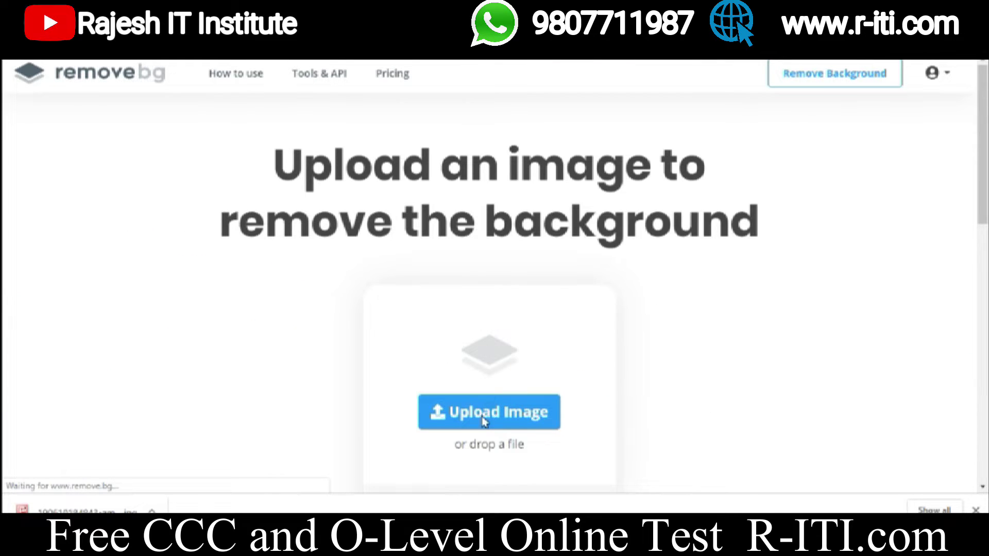
{"action": "left_click", "coordinate": [484, 421]}
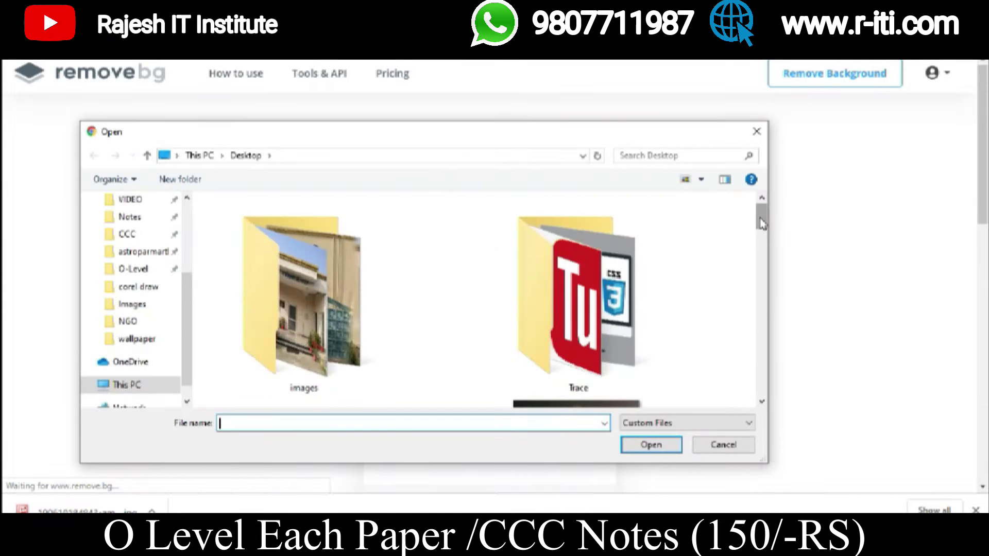
- Upload the Desktop photo 60 of the woman in the teal gown
{"action": "left_click_drag", "start_coordinate": [762, 223], "coordinate": [763, 247]}
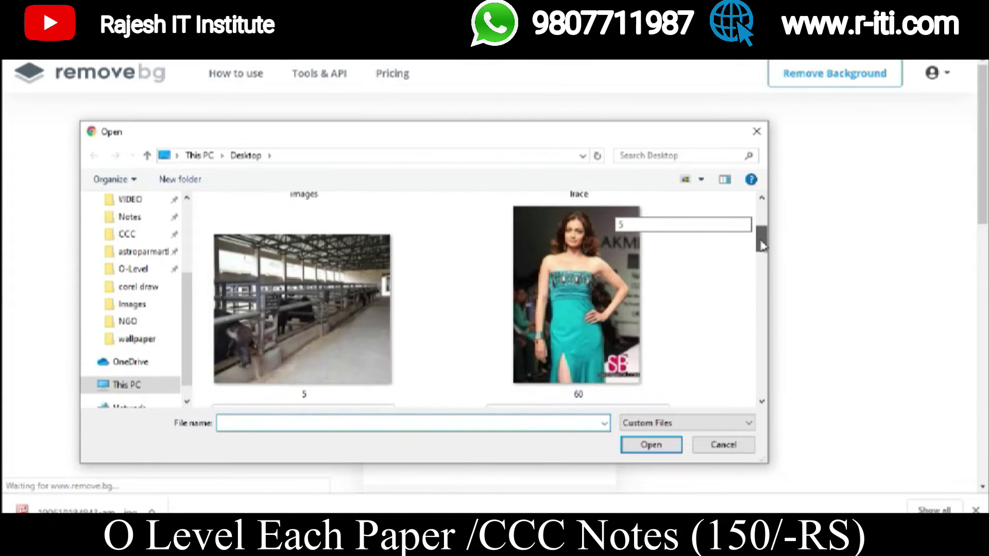
{"action": "left_click", "coordinate": [579, 251]}
{"action": "left_click", "coordinate": [651, 444]}
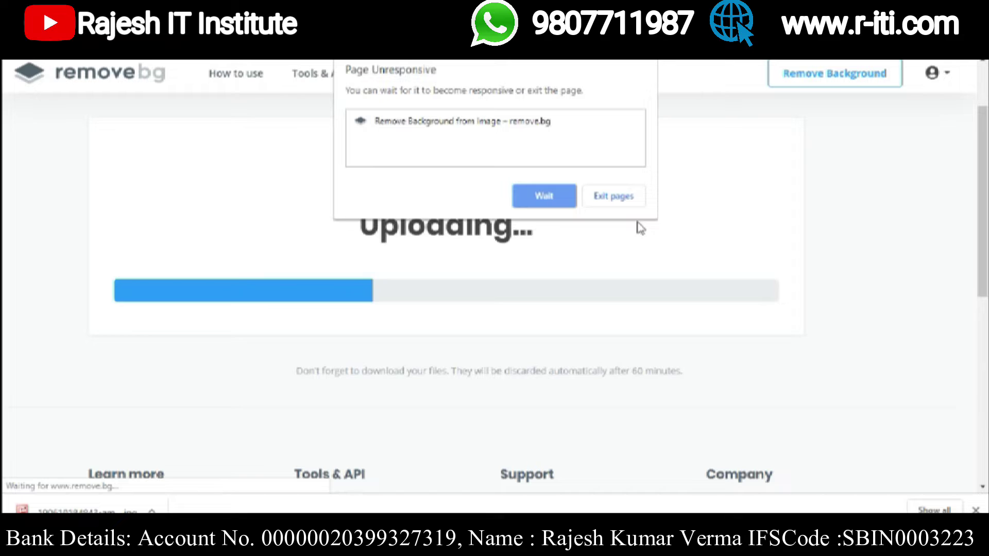
- Wait out the unresponsive-page warning and view photo 60's teal-gown cutout beside the original
{"action": "left_click", "coordinate": [546, 197]}
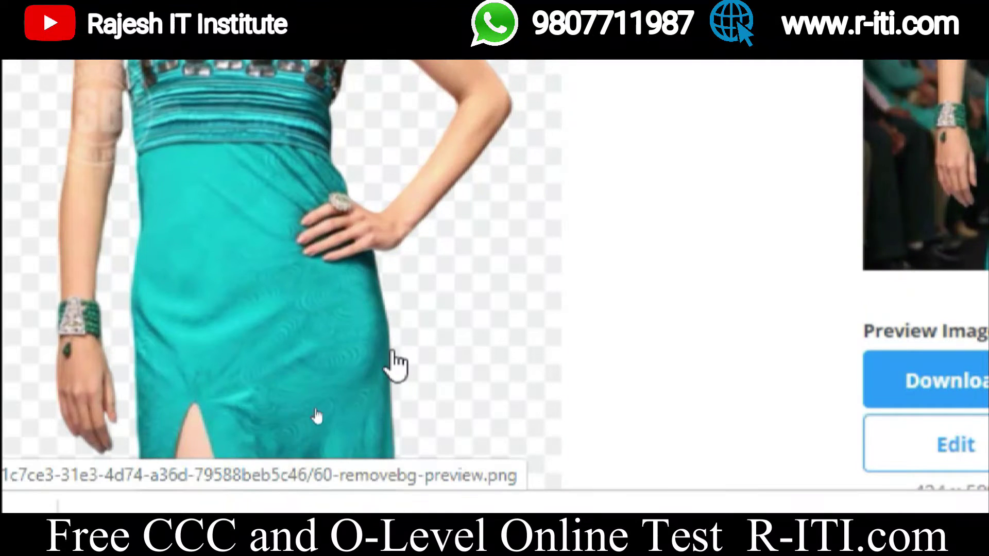
{"action": "scroll", "coordinate": [346, 315], "scroll_direction": "up", "scroll_amount": 2}
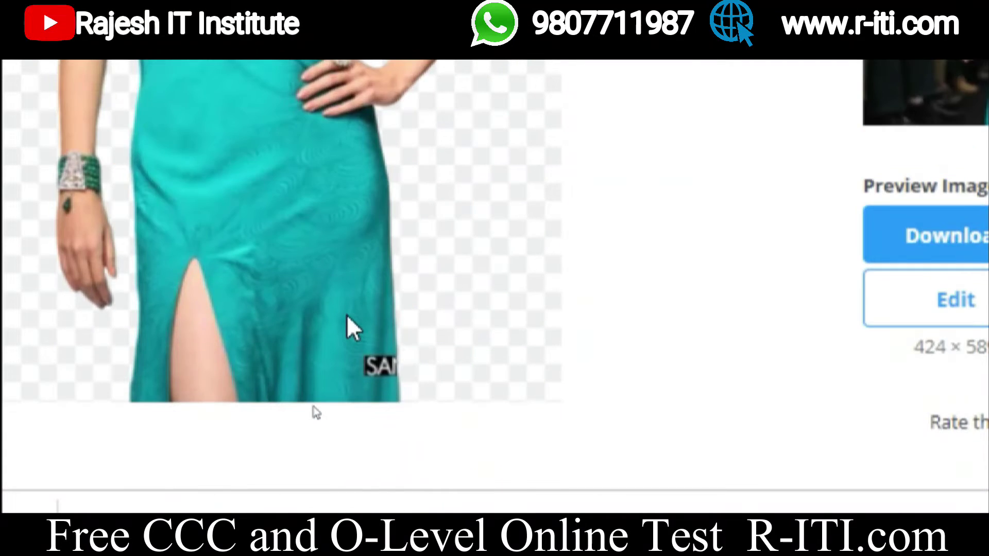
{"action": "scroll", "coordinate": [346, 315], "scroll_direction": "up", "scroll_amount": 3}
{"action": "scroll", "coordinate": [346, 315], "scroll_direction": "up", "scroll_amount": 2}
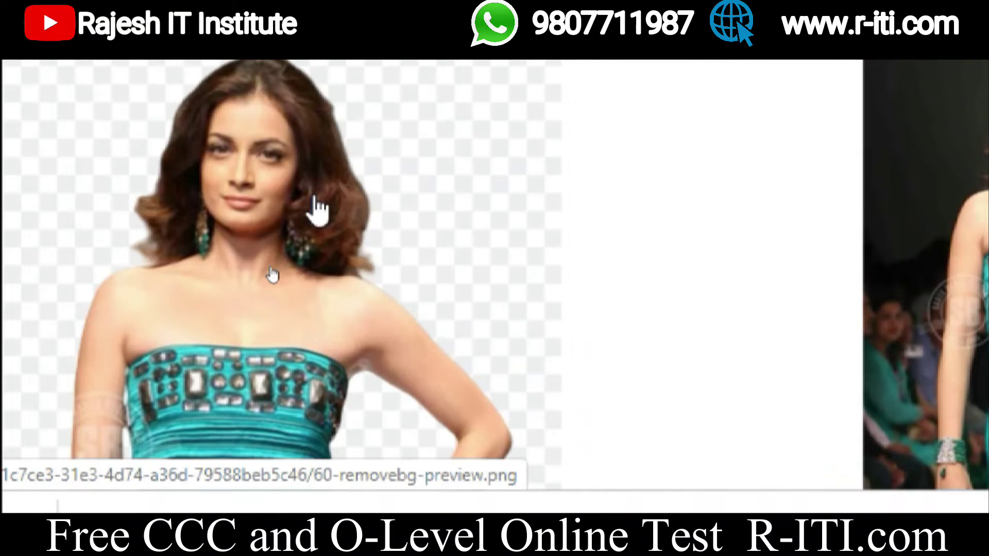
{"action": "scroll", "coordinate": [288, 139], "scroll_direction": "up", "scroll_amount": 2}
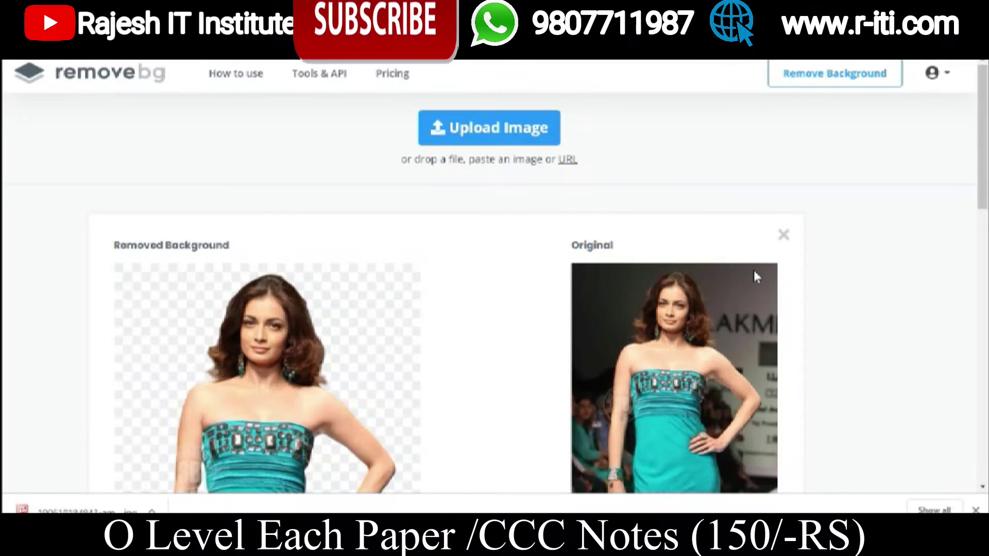
- Upload Desktop photo 64 of the woman in the floral dress for background removal
{"action": "left_click", "coordinate": [512, 131]}
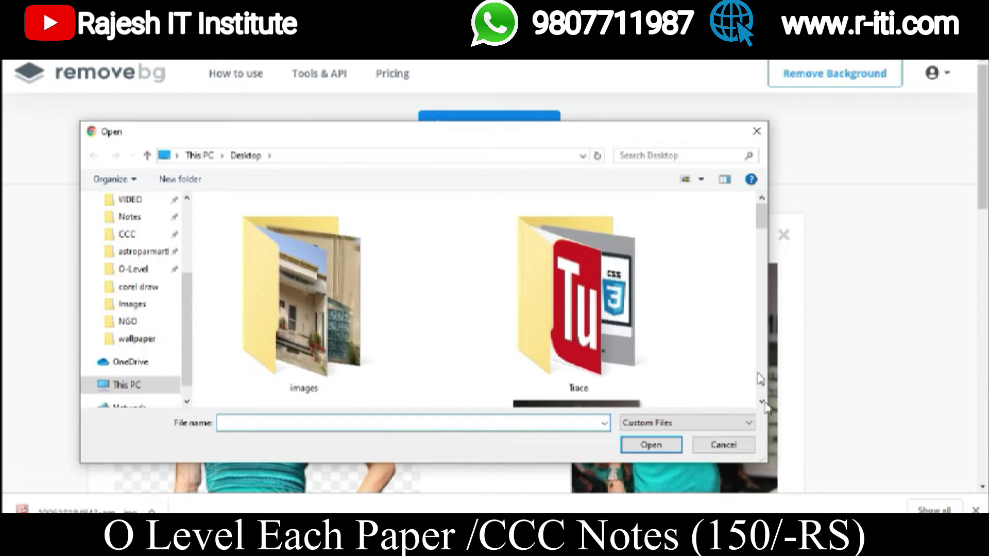
{"action": "scroll", "coordinate": [762, 404], "scroll_direction": "down", "scroll_amount": 3}
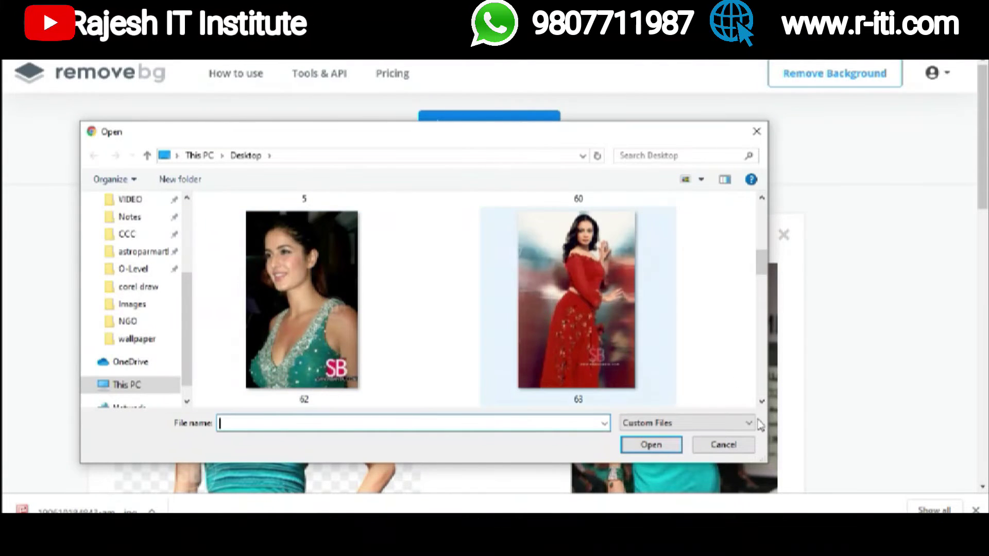
{"action": "left_click", "coordinate": [762, 402]}
{"action": "left_click", "coordinate": [761, 402]}
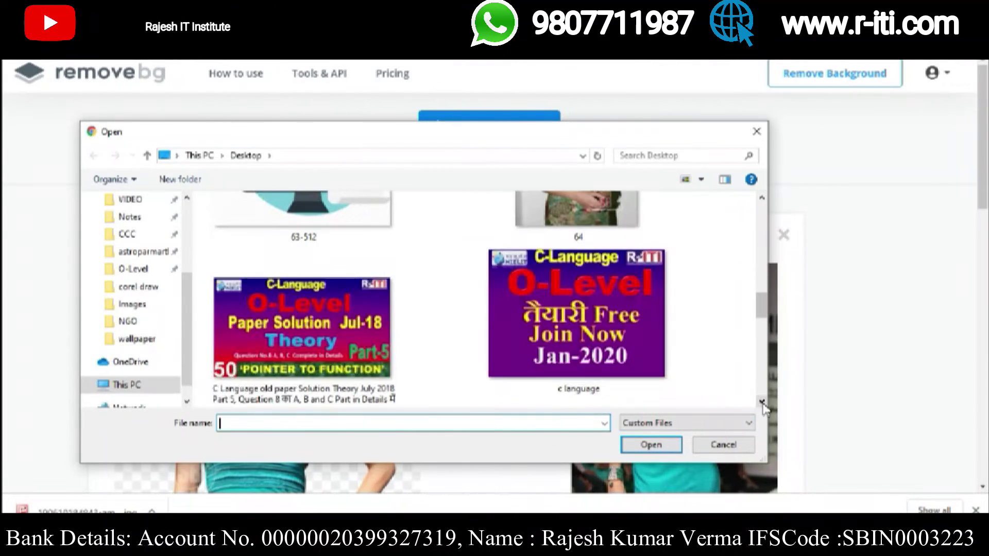
{"action": "left_click", "coordinate": [762, 198]}
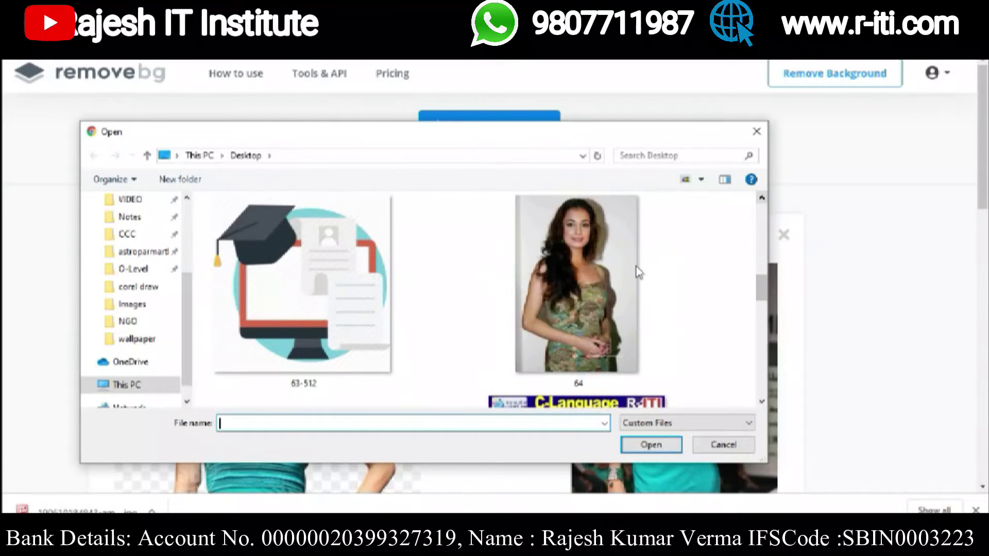
{"action": "left_click", "coordinate": [638, 273]}
{"action": "left_click", "coordinate": [650, 445]}
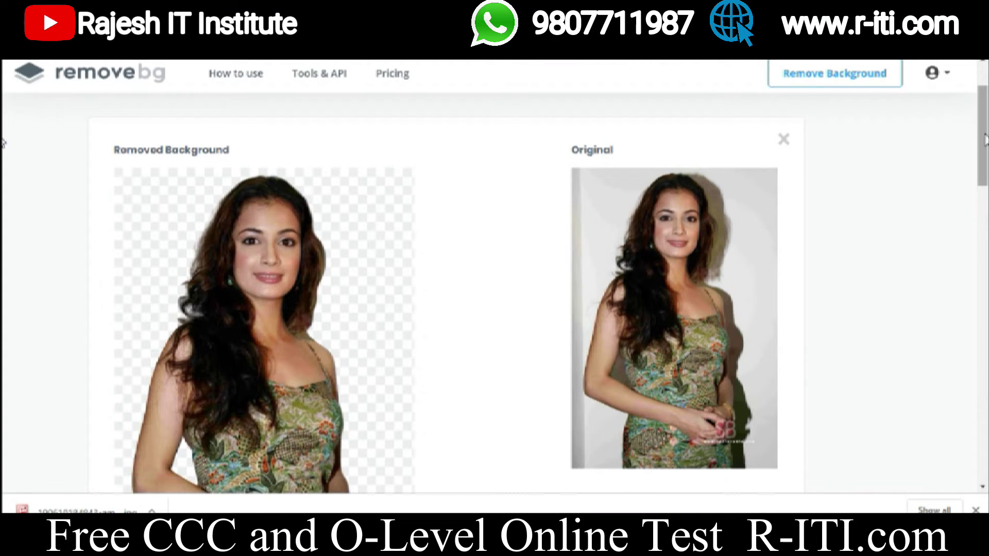
{"action": "scroll", "coordinate": [4, 157], "scroll_direction": "down", "scroll_amount": 3}
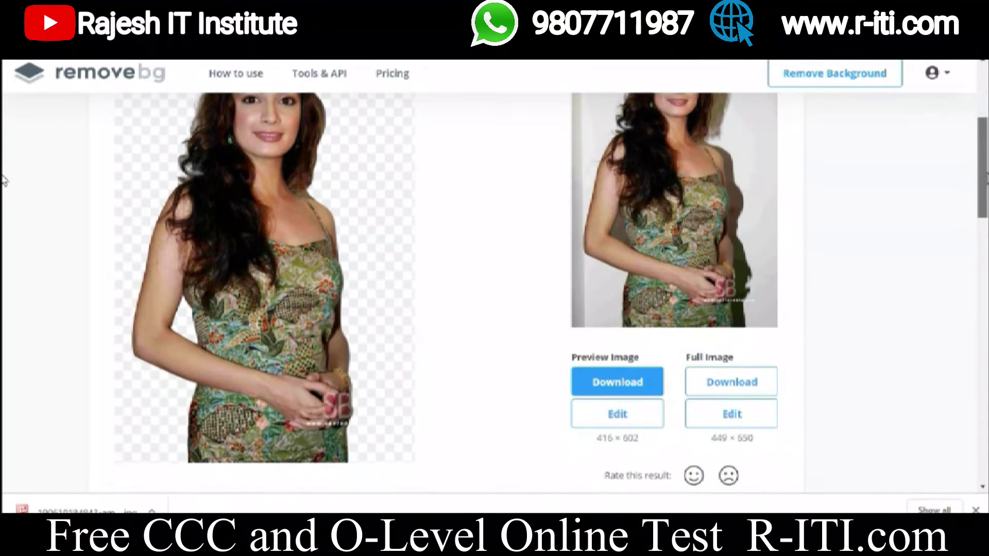
{"action": "scroll", "coordinate": [4, 186], "scroll_direction": "down", "scroll_amount": 1}
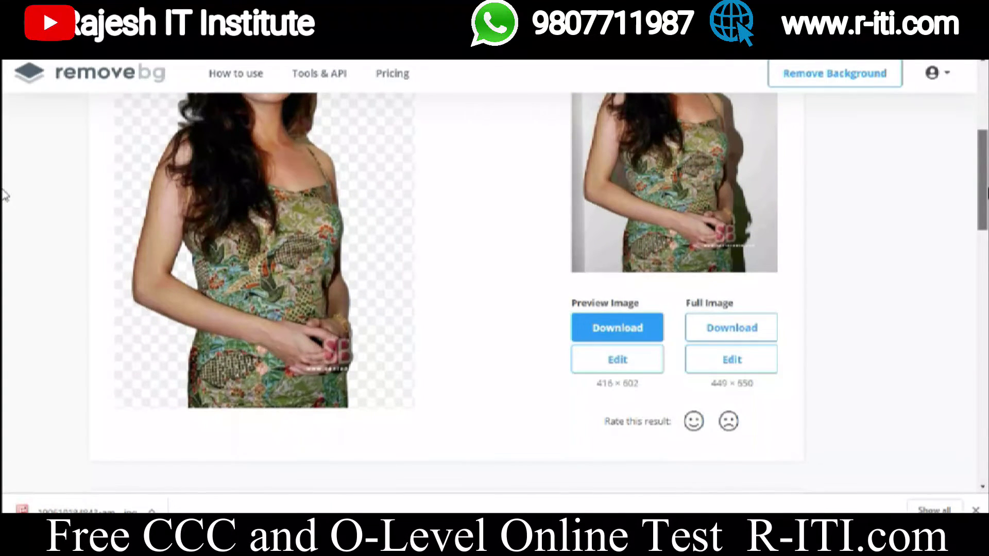
{"action": "scroll", "coordinate": [4, 199], "scroll_direction": "down", "scroll_amount": 1}
{"action": "scroll", "coordinate": [4, 196], "scroll_direction": "up", "scroll_amount": 2}
{"action": "scroll", "coordinate": [5, 172], "scroll_direction": "up", "scroll_amount": 2}
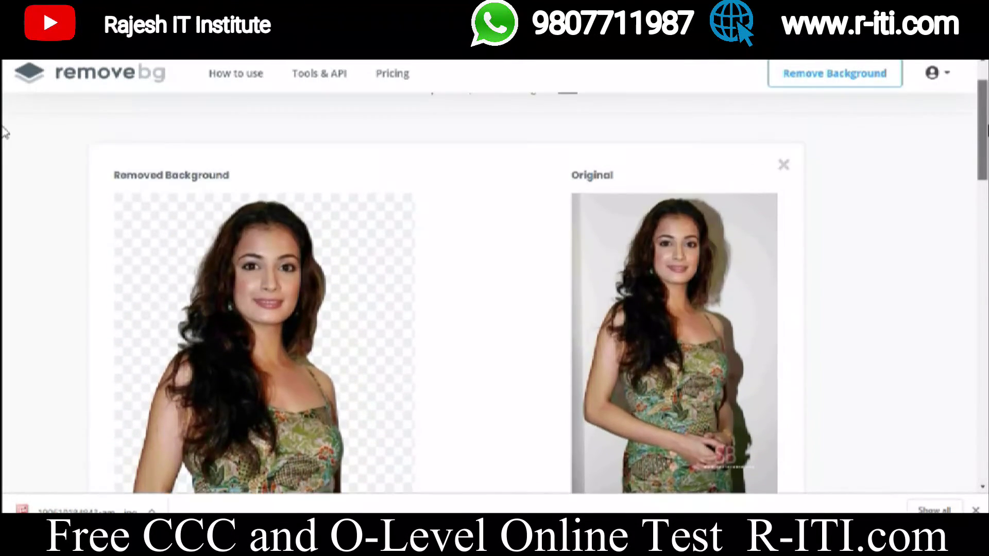
{"action": "scroll", "coordinate": [4, 132], "scroll_direction": "up", "scroll_amount": 1}
{"action": "scroll", "coordinate": [4, 155], "scroll_direction": "down", "scroll_amount": 2}
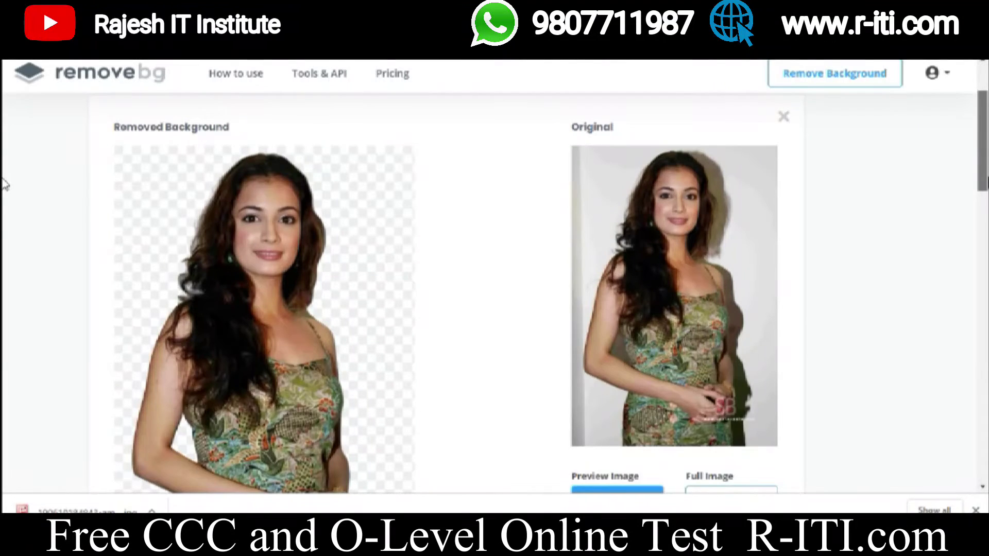
{"action": "scroll", "coordinate": [4, 190], "scroll_direction": "down", "scroll_amount": 4}
{"action": "scroll", "coordinate": [4, 193], "scroll_direction": "up", "scroll_amount": 1}
{"action": "scroll", "coordinate": [4, 190], "scroll_direction": "up", "scroll_amount": 2}
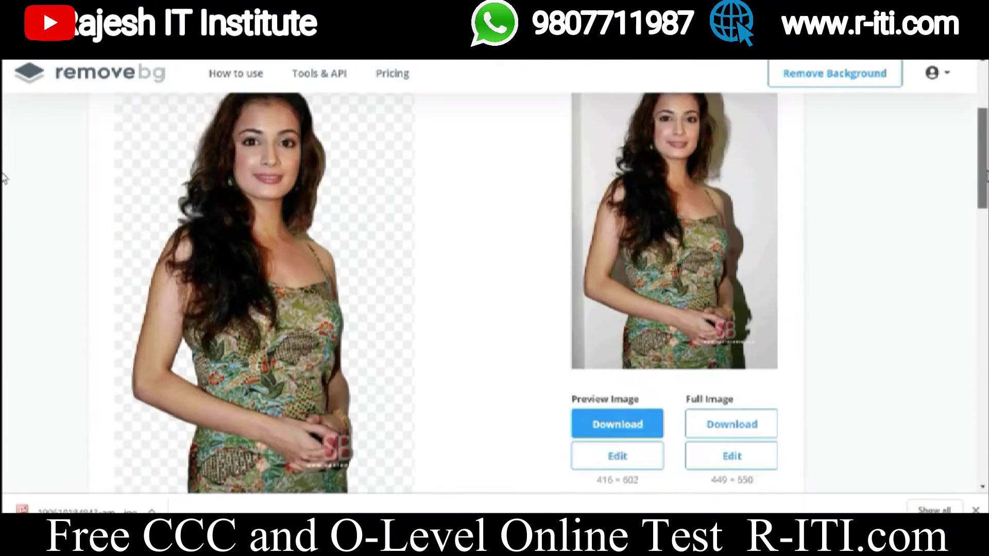
{"action": "scroll", "coordinate": [4, 186], "scroll_direction": "down", "scroll_amount": 1}
{"action": "scroll", "coordinate": [4, 193], "scroll_direction": "down", "scroll_amount": 2}
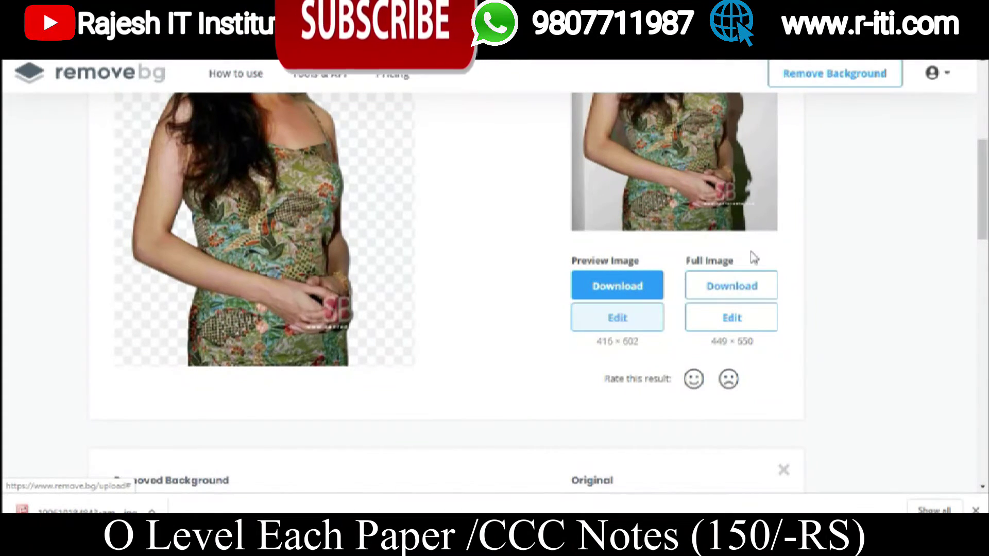
- Download the floral-dress preview cutout as the transparent PNG 64-removebg-preview.png
{"action": "left_click", "coordinate": [615, 290]}
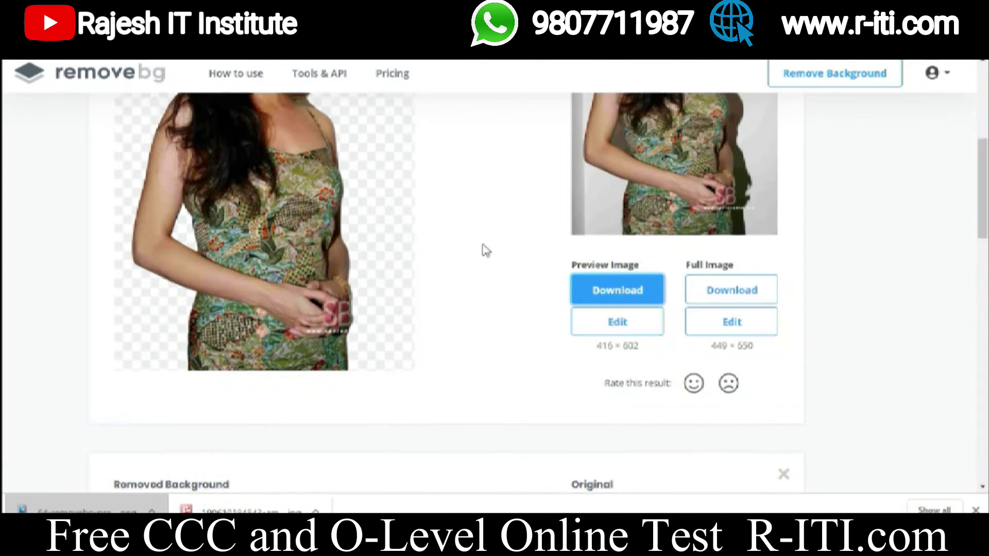
{"action": "scroll", "coordinate": [488, 252], "scroll_direction": "up", "scroll_amount": 1}
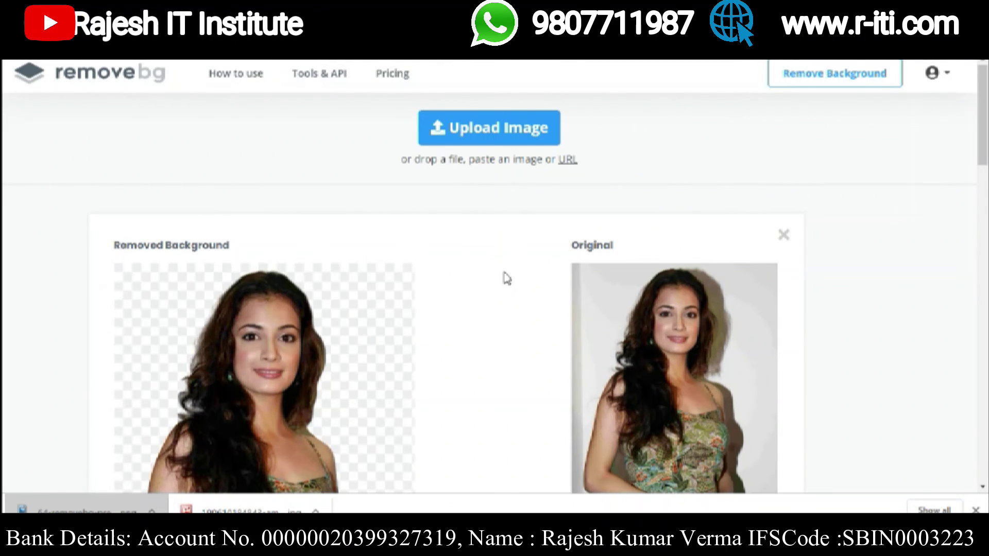
{"action": "scroll", "coordinate": [349, 302], "scroll_direction": "down", "scroll_amount": 3}
{"action": "scroll", "coordinate": [343, 304], "scroll_direction": "down", "scroll_amount": 2}
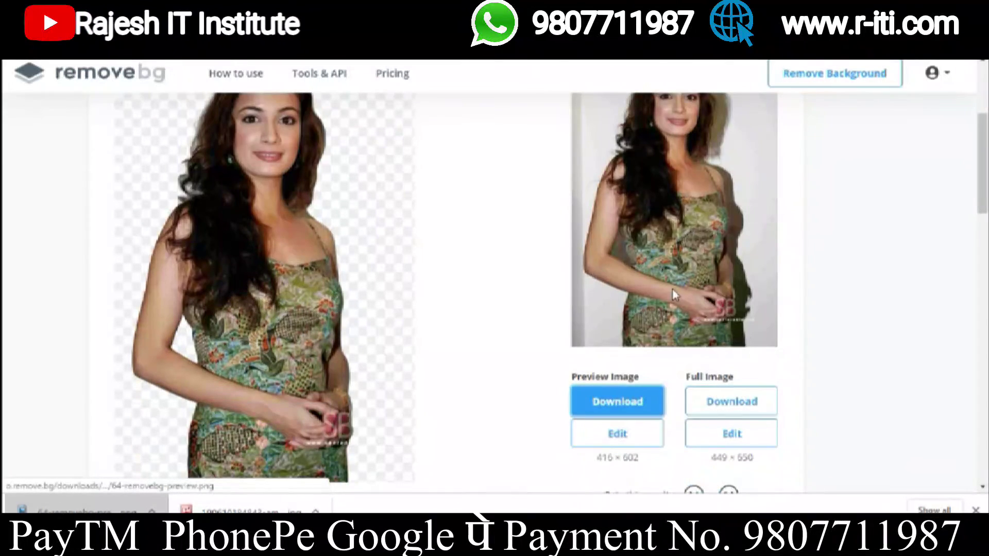
{"action": "scroll", "coordinate": [411, 296], "scroll_direction": "up", "scroll_amount": 2}
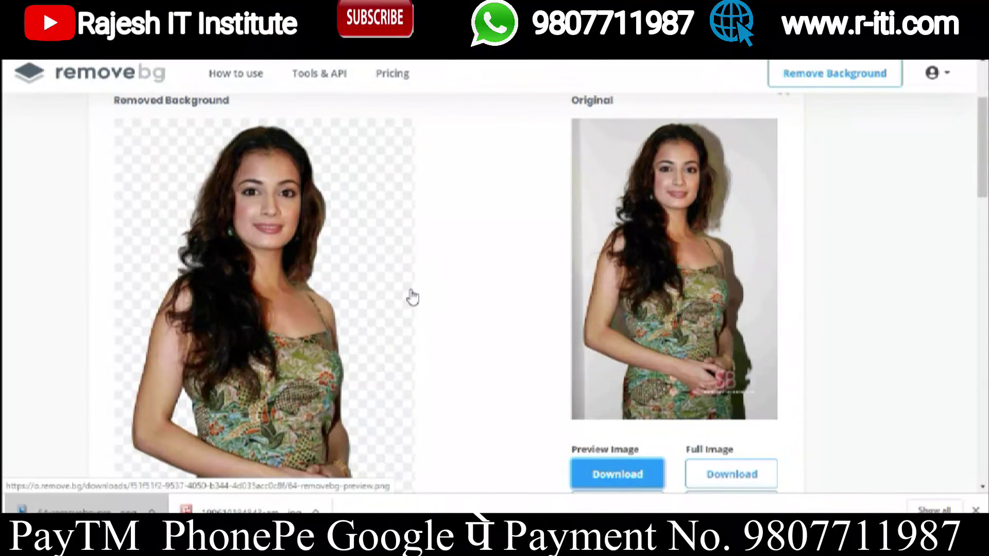